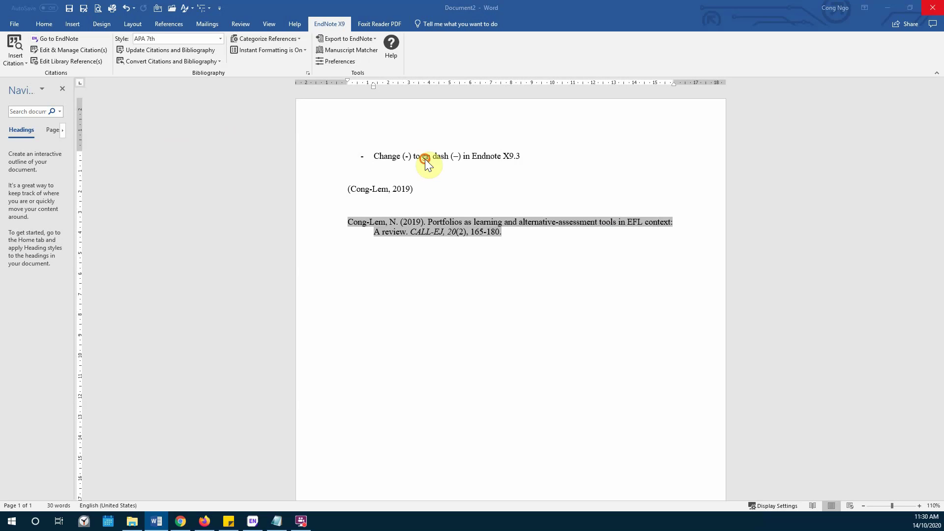
Switch from Word to the EndNote library and open Edit > Find and Replace.
left_click(446, 180)
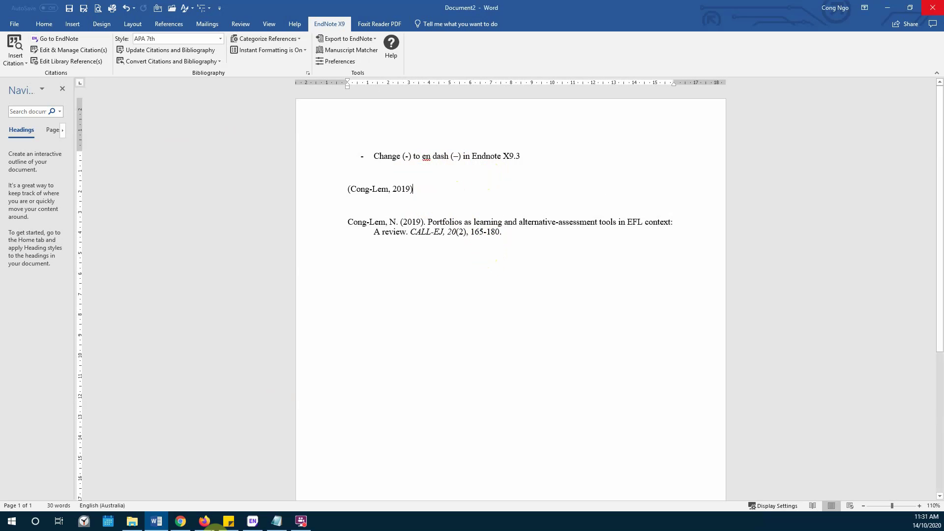
left_click(262, 524)
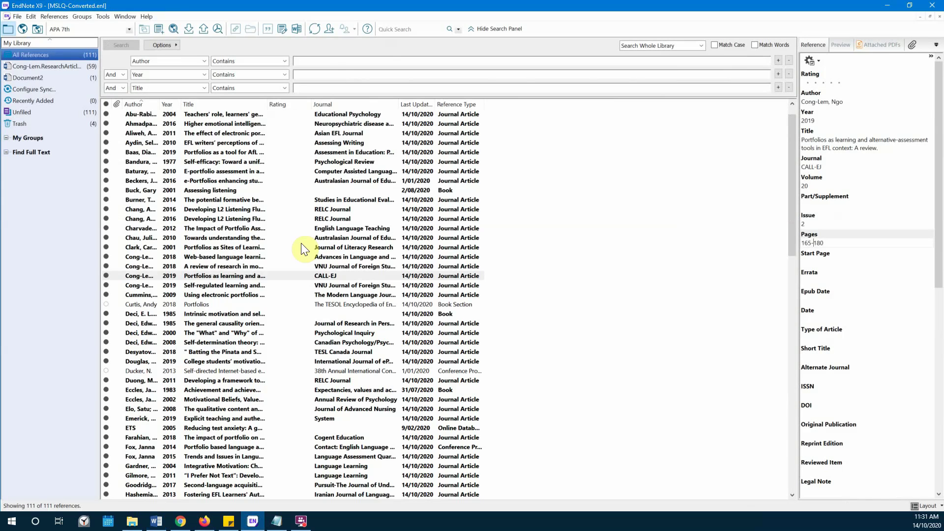
left_click(30, 16)
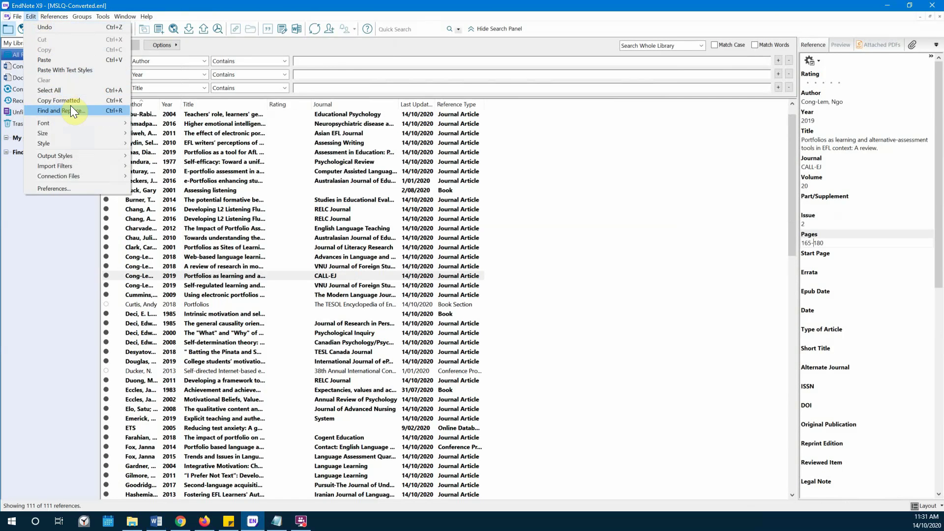
left_click(70, 109)
Restrict the search to the Pages field and enter '-' as the text to find.
left_click(435, 199)
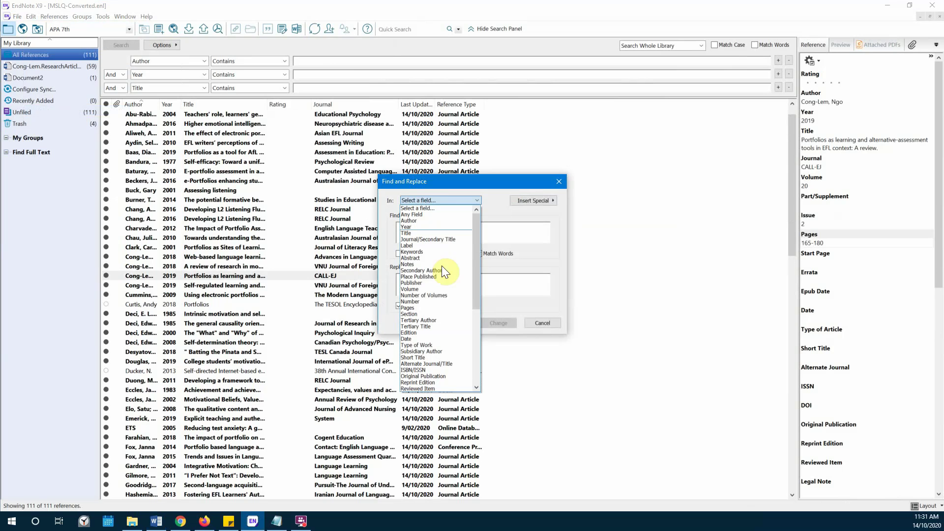
left_click(434, 307)
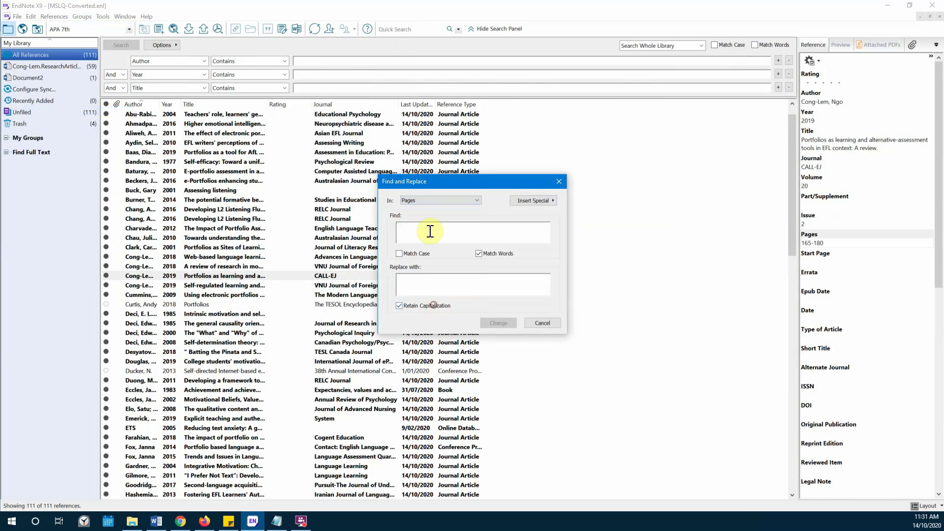
left_click(416, 232)
type("-")
left_click(424, 285)
key("alt+Tab")
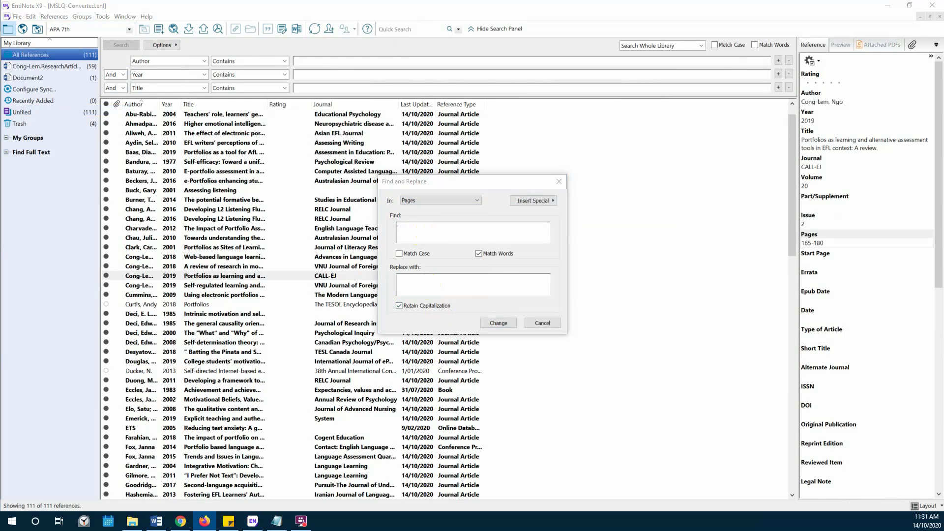
Replace the hyphens with an en dash '–' across the library and confirm.
left_click(475, 276)
type("-")
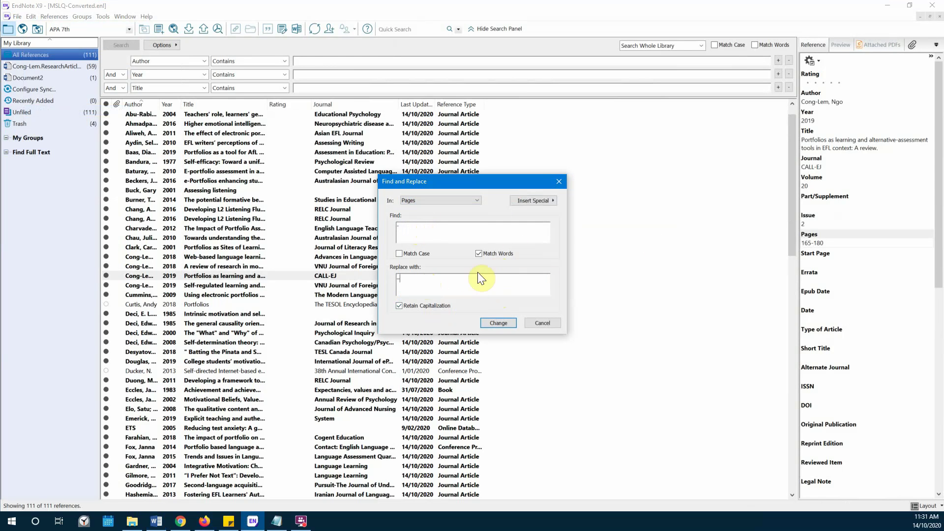
left_click(496, 322)
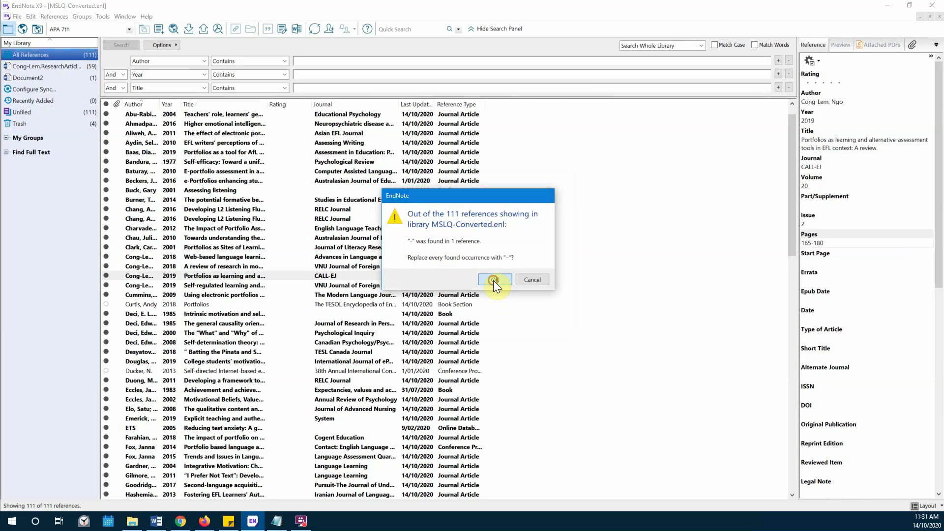
left_click(494, 280)
left_click(531, 261)
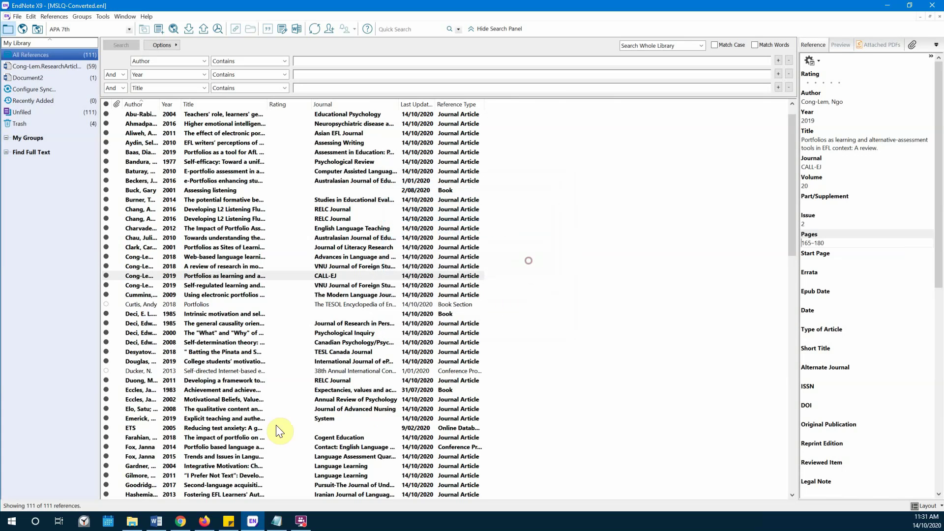
Update the Word bibliography field and citations so pages read 165–180.
left_click(155, 521)
left_click(477, 226)
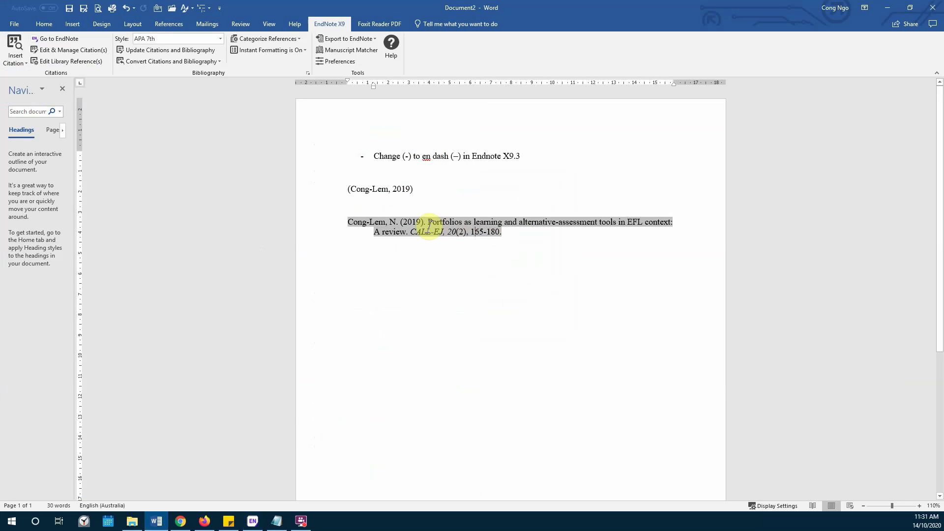
right_click(430, 225)
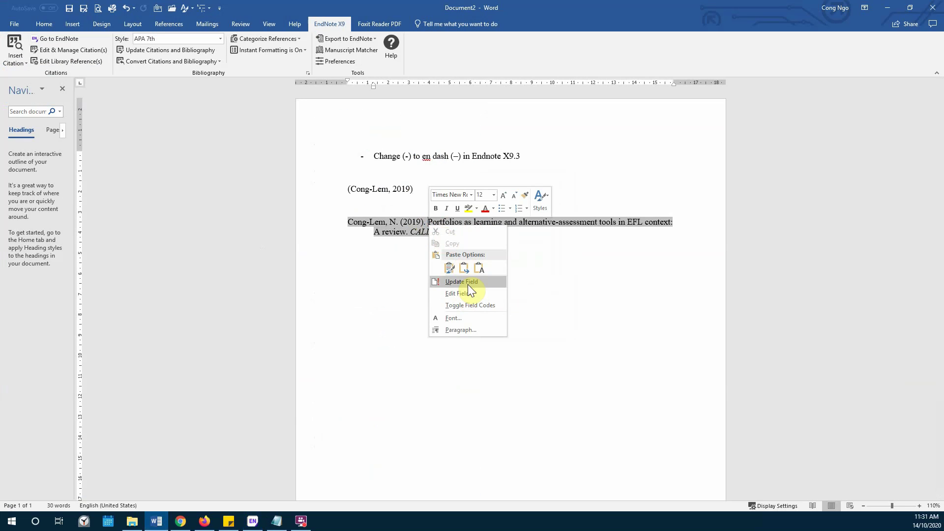
left_click(468, 283)
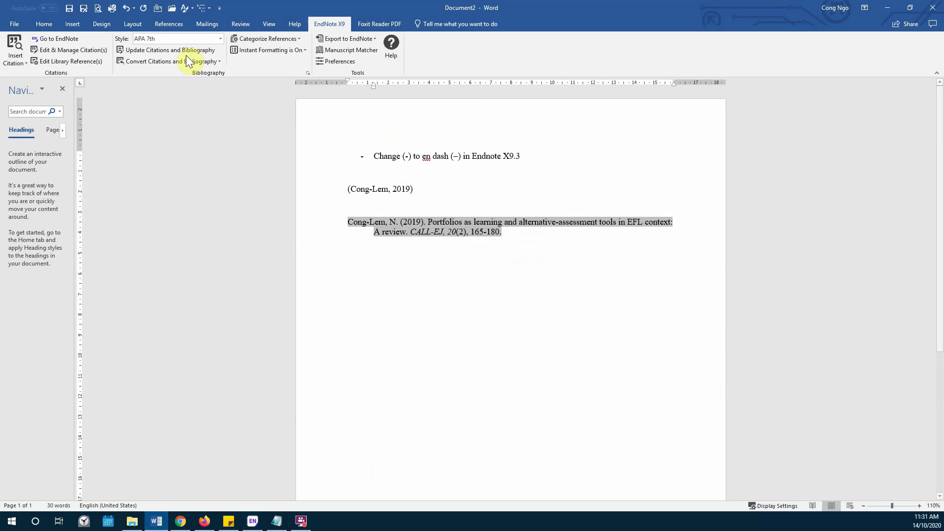
left_click(169, 49)
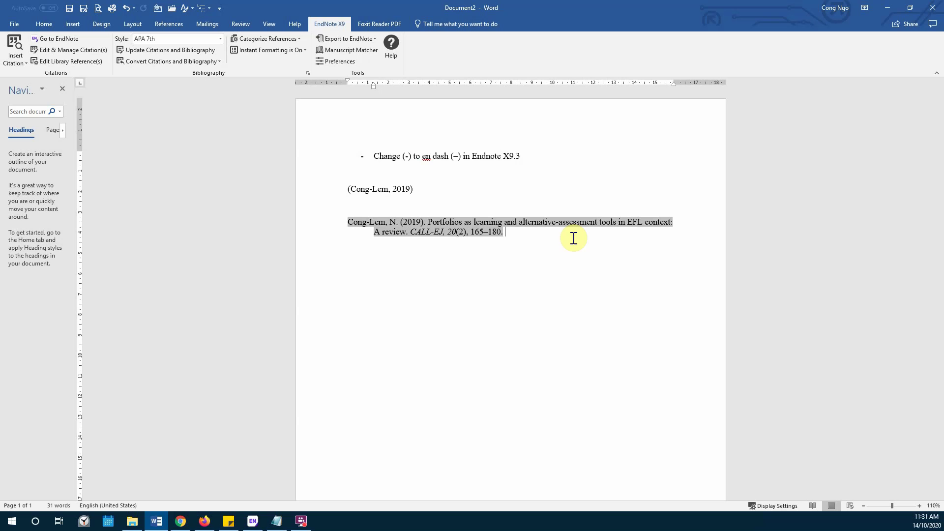
key("Return")
key("Return")
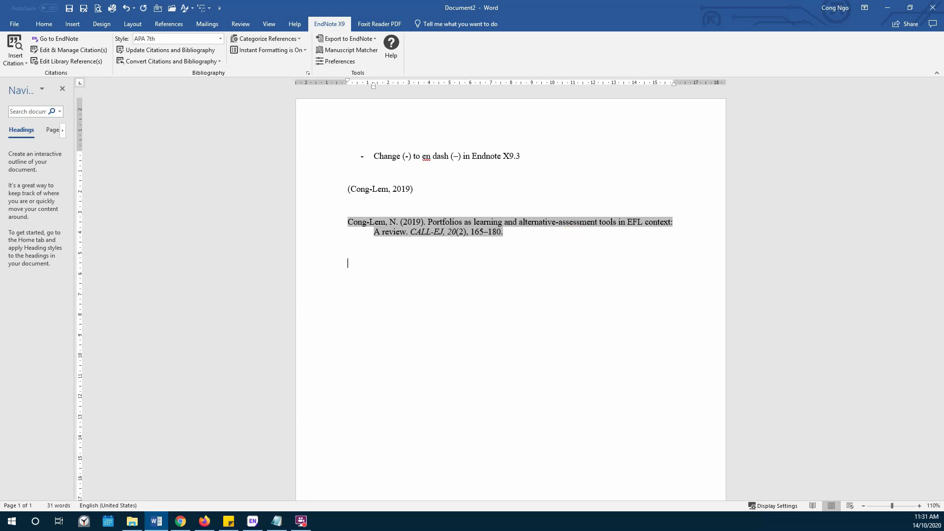